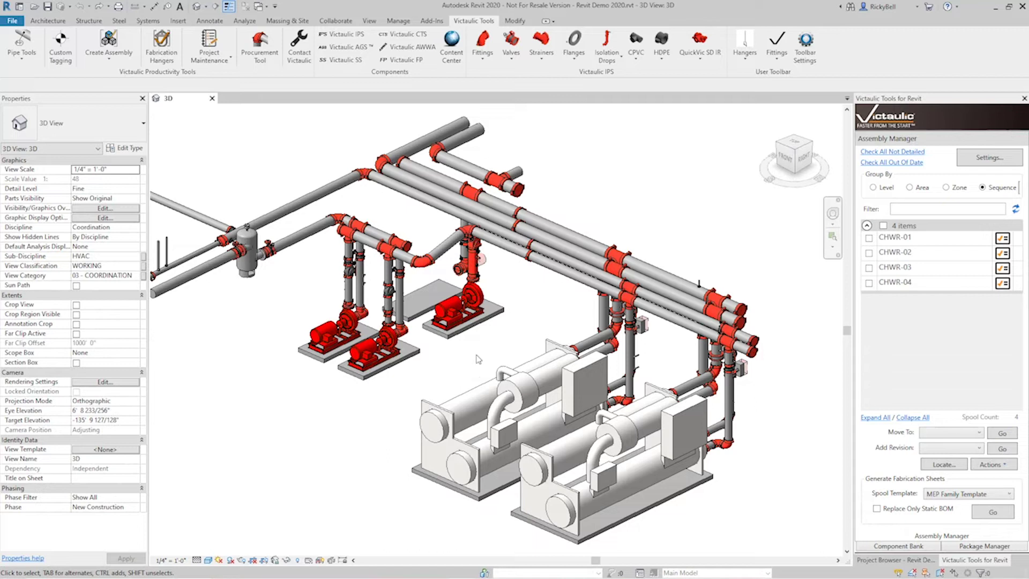
# Step: Switch to Acrobat Reader to view the 72", 60" & 36" inlet line plan, then minimize it
pyautogui.press('super')
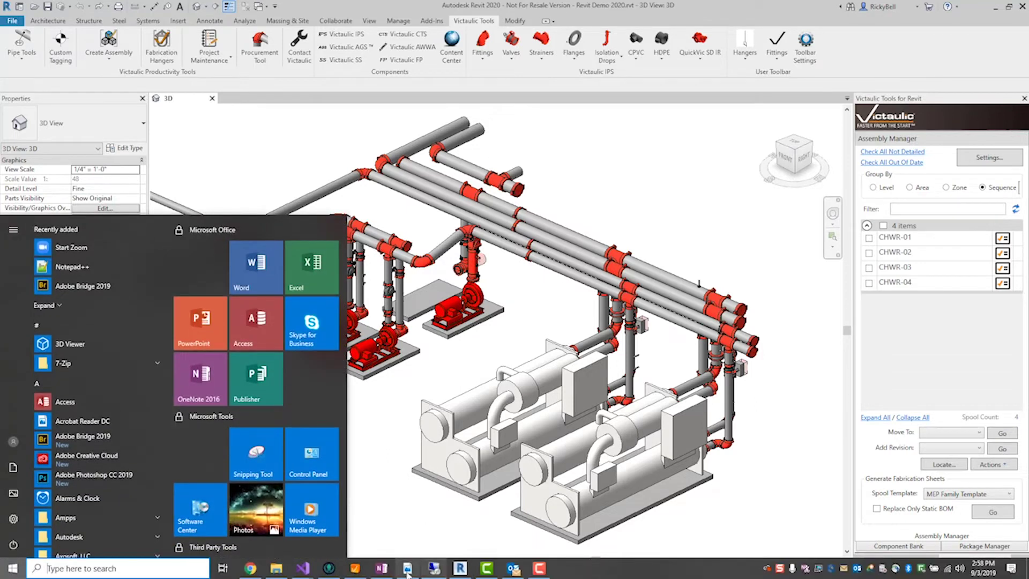
pyautogui.click(409, 569)
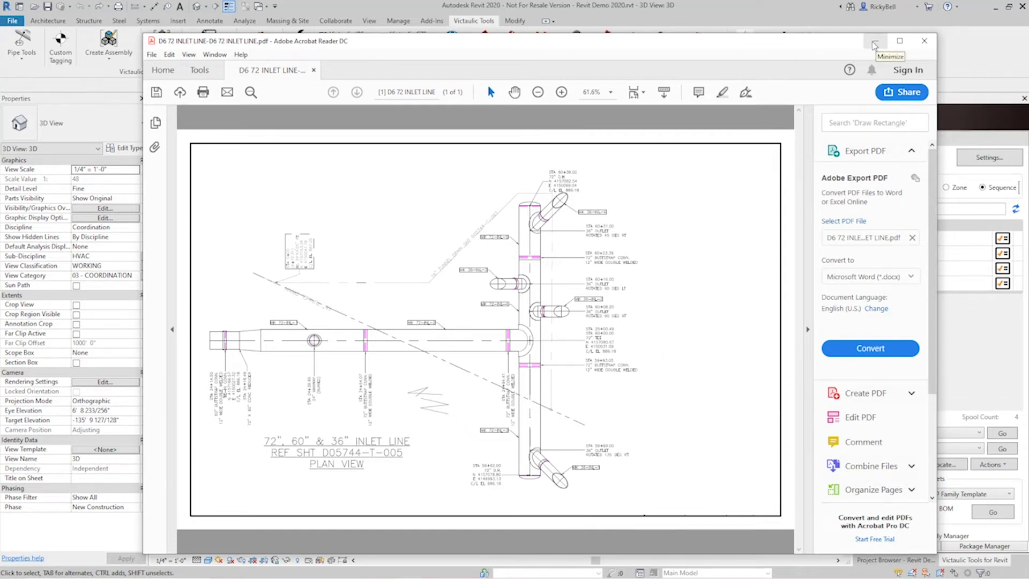
pyautogui.click(876, 43)
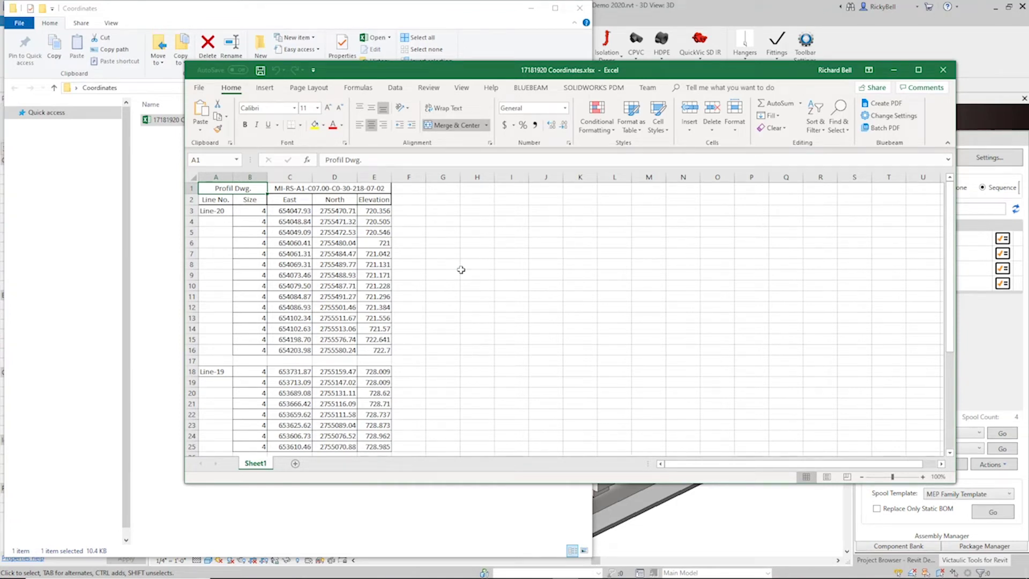
# Step: Examine the line number, size, north, east and elevation columns of the 17181920 Coordinates workbook in Excel
pyautogui.click(217, 209)
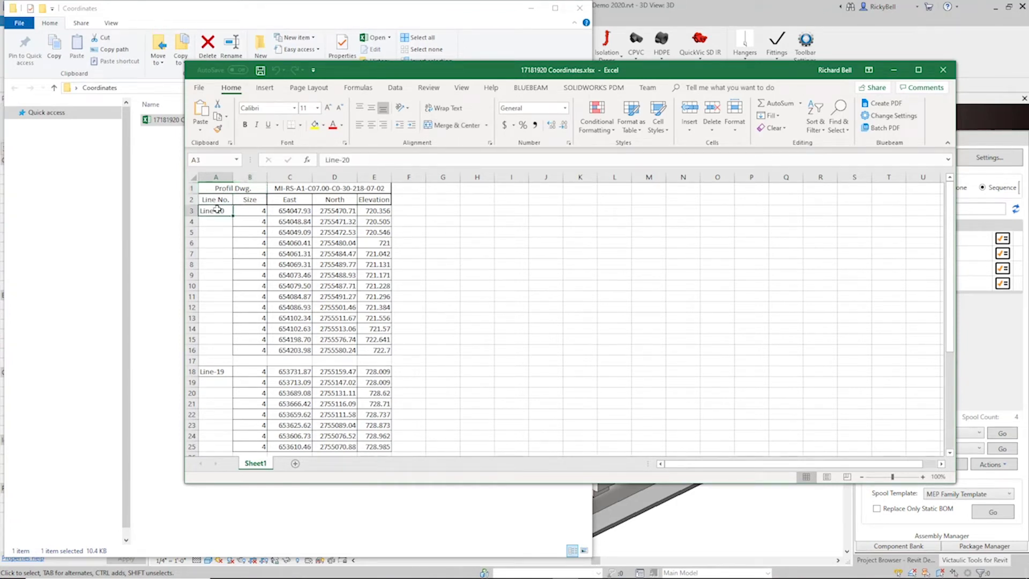
pyautogui.click(259, 177)
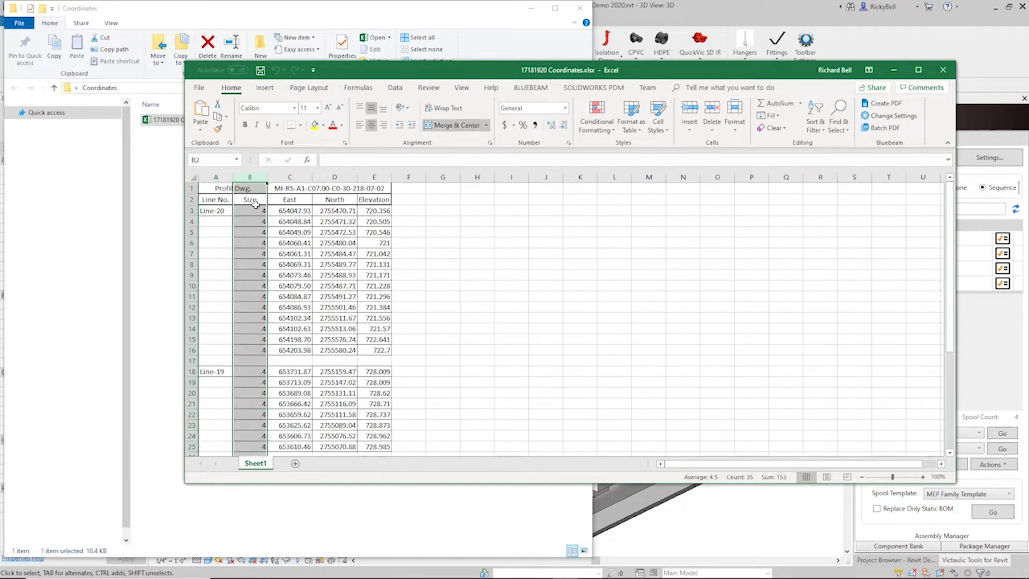
pyautogui.click(331, 177)
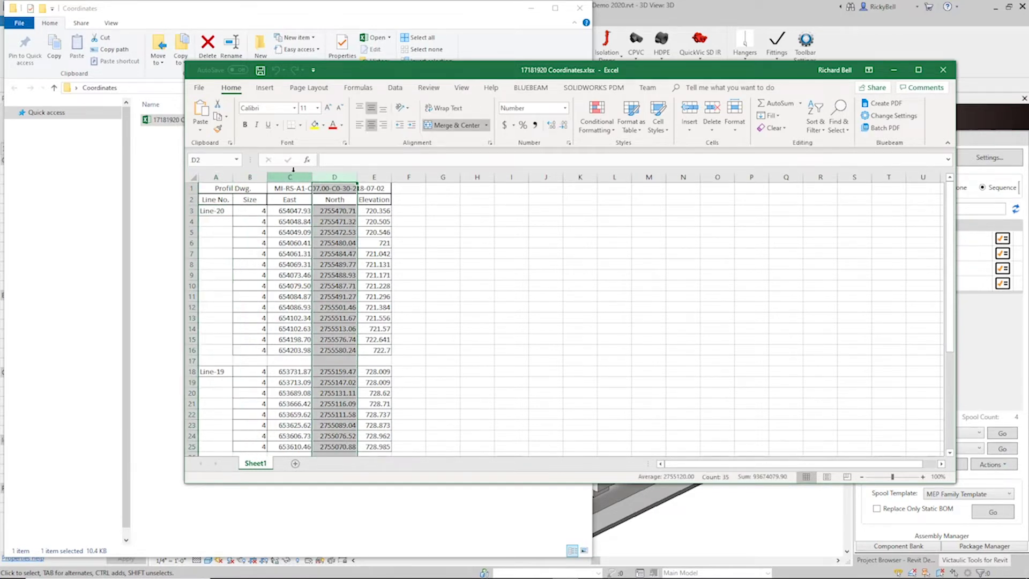
pyautogui.click(289, 177)
pyautogui.click(374, 177)
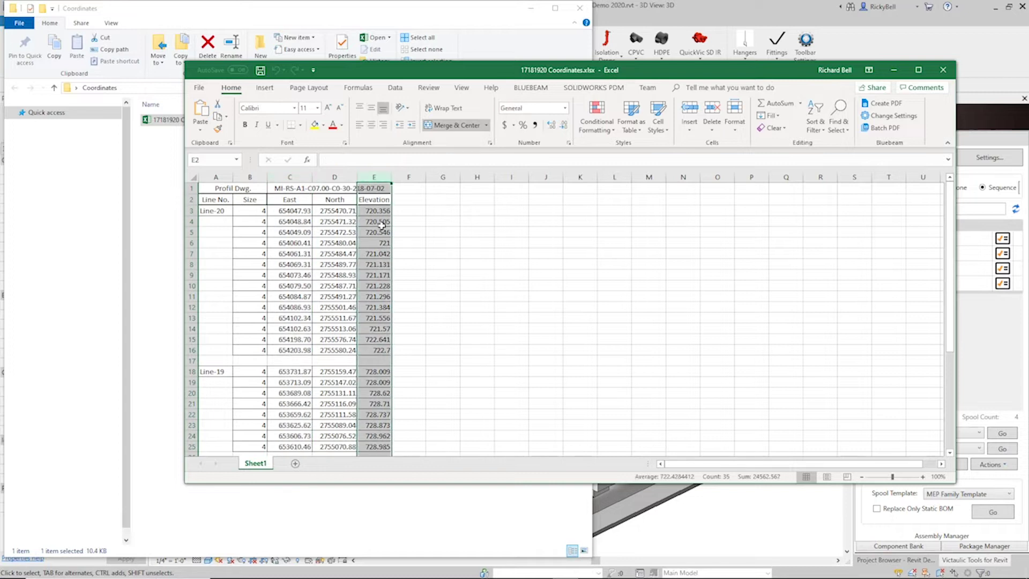
pyautogui.click(409, 213)
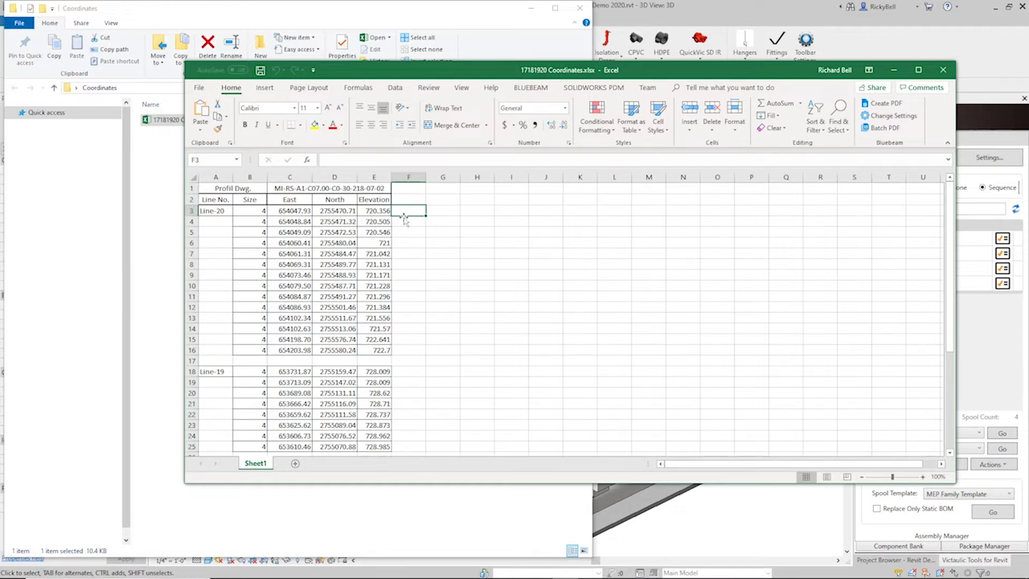
# Step: Examine the blank row separating Line-20 from Line-19 and review the remaining pipe lines in the sheet
pyautogui.click(191, 360)
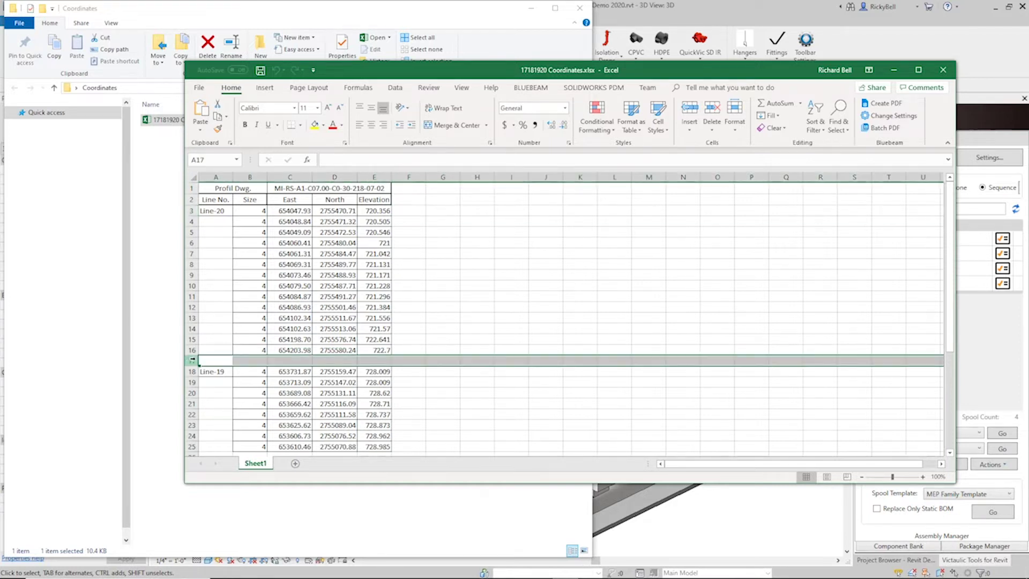
pyautogui.click(410, 287)
pyautogui.scroll(-5, 348, 321)
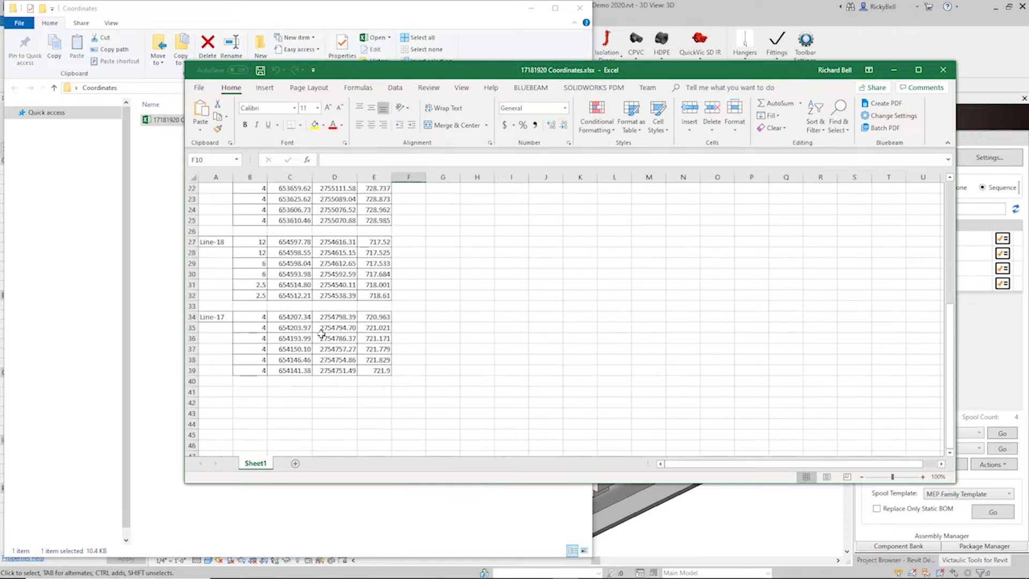
pyautogui.scroll(5, 322, 332)
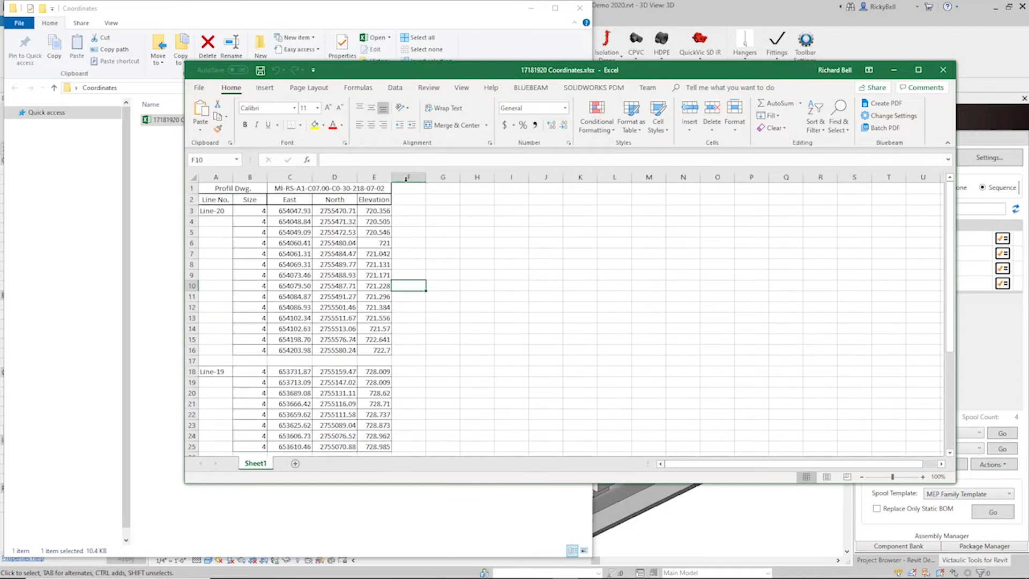
# Step: Check the successive elevation values of Line-20, close the coordinates workbook and return to Revit
pyautogui.click(377, 220)
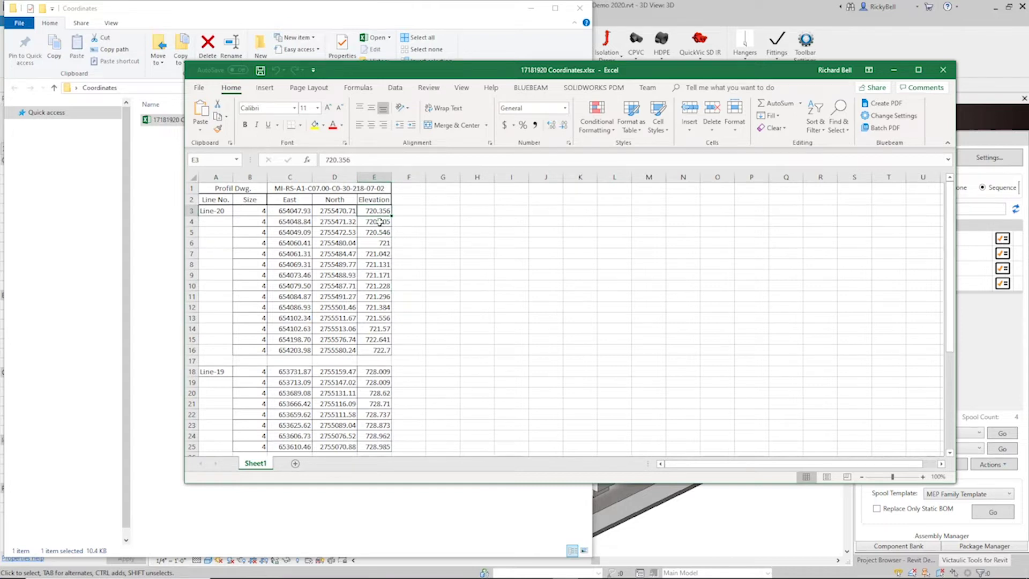
pyautogui.click(380, 233)
pyautogui.click(380, 244)
pyautogui.click(380, 254)
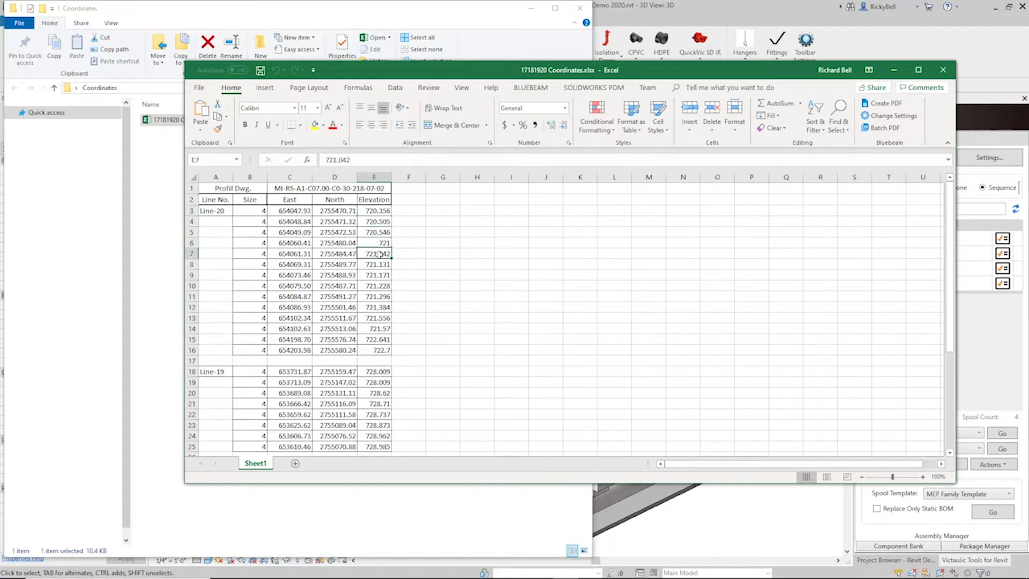
pyautogui.click(380, 264)
pyautogui.click(378, 275)
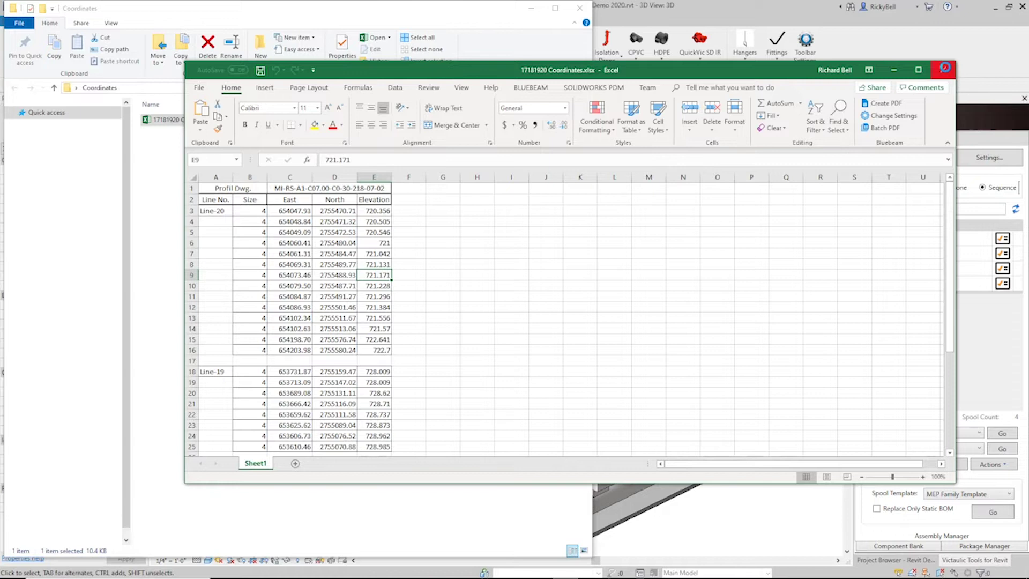
pyautogui.click(943, 70)
pyautogui.click(670, 94)
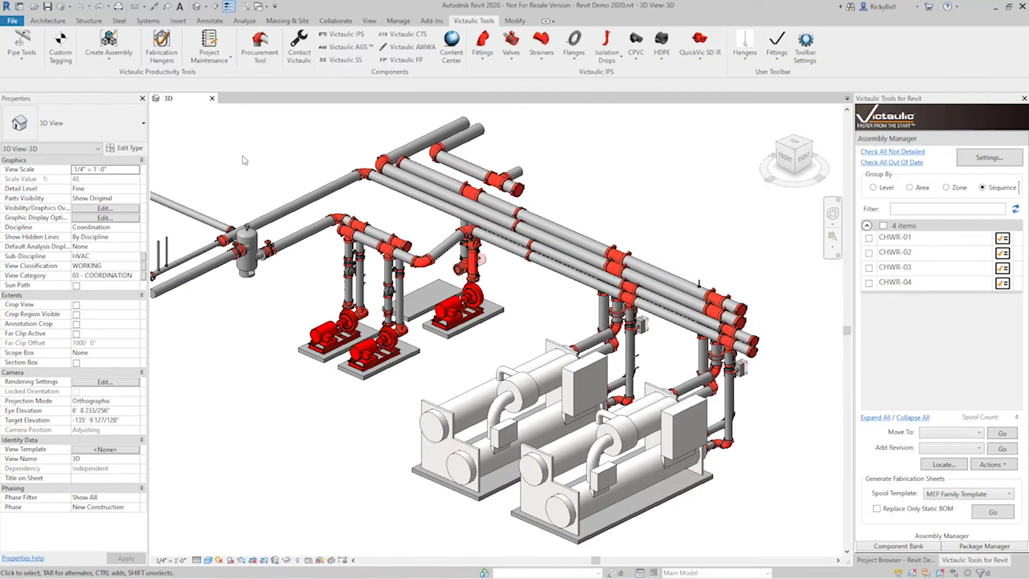
# Step: Start the Point To Pipe tool and load 17181920 Coordinates.xlsx as the point file
pyautogui.click(22, 58)
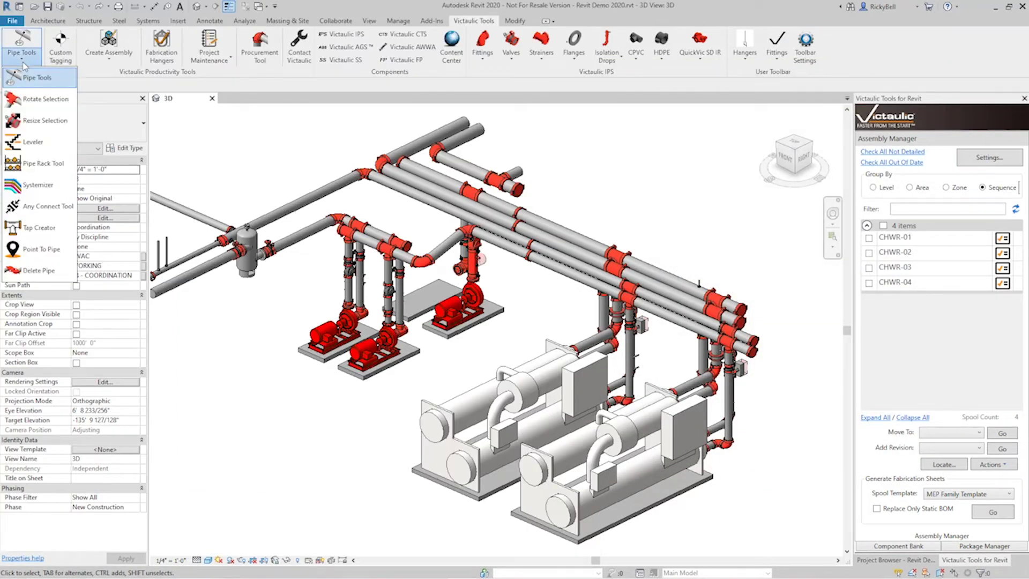
pyautogui.click(46, 250)
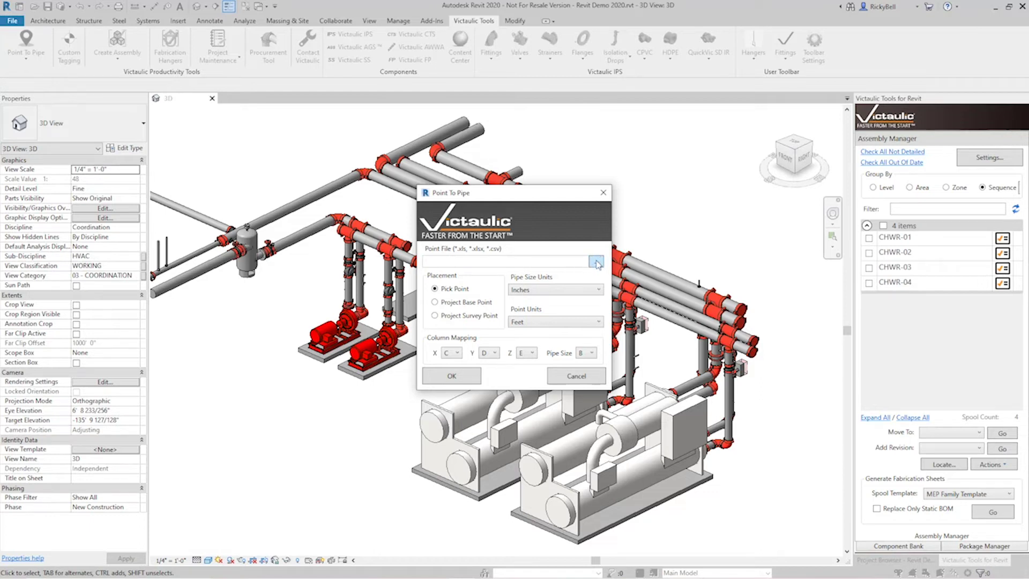
pyautogui.click(597, 263)
pyautogui.click(533, 229)
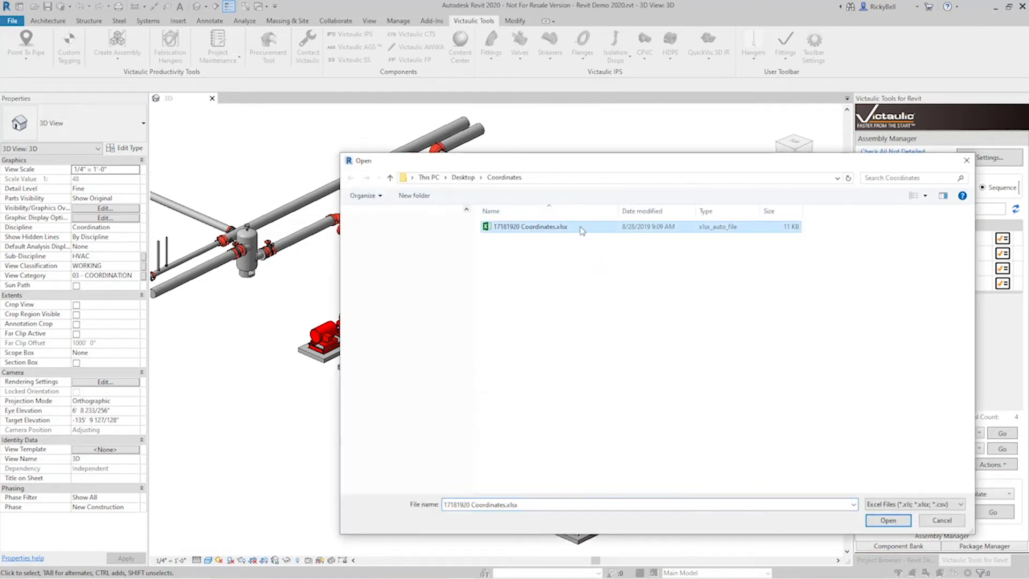
pyautogui.click(900, 521)
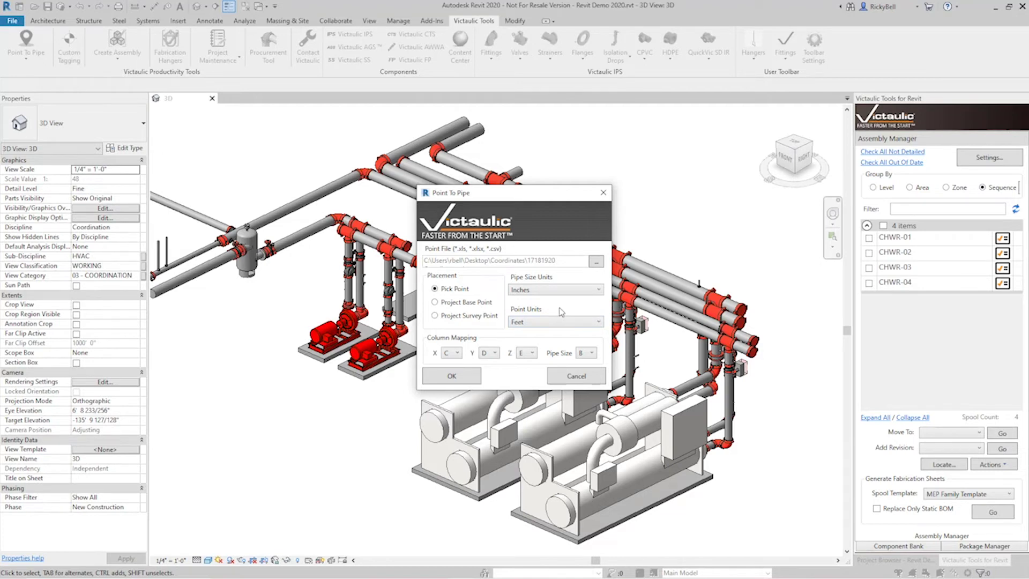
# Step: Accept the Point To Pipe settings with pipe sizes in Inches, point units in Feet and placement by Pick Point
pyautogui.click(572, 293)
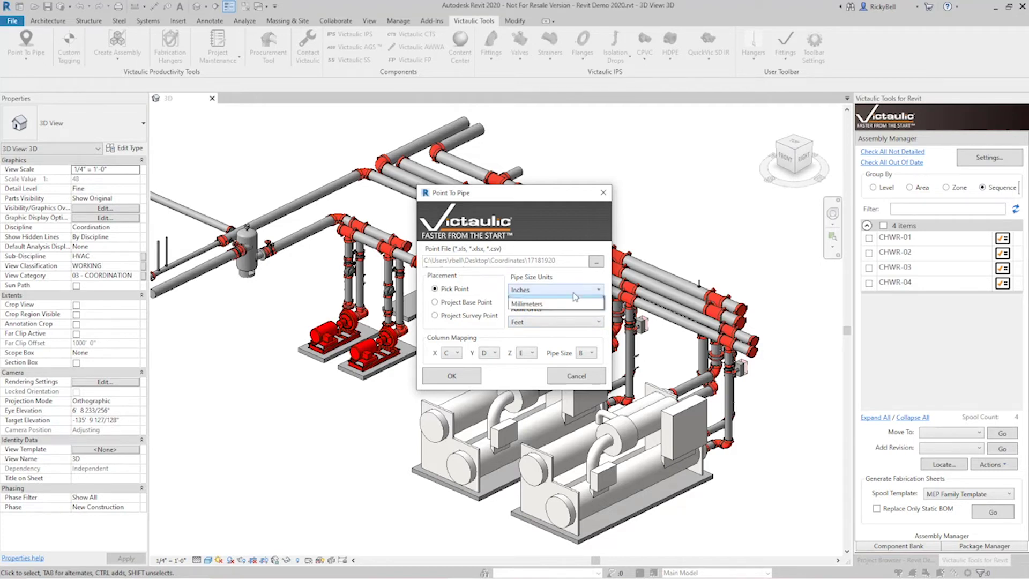
pyautogui.click(567, 304)
pyautogui.click(562, 320)
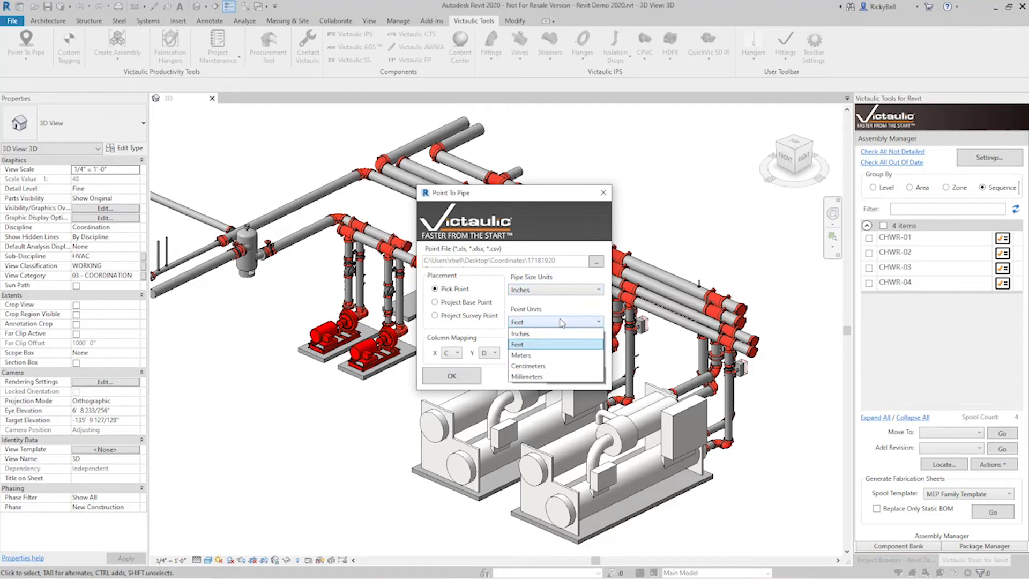
pyautogui.click(561, 323)
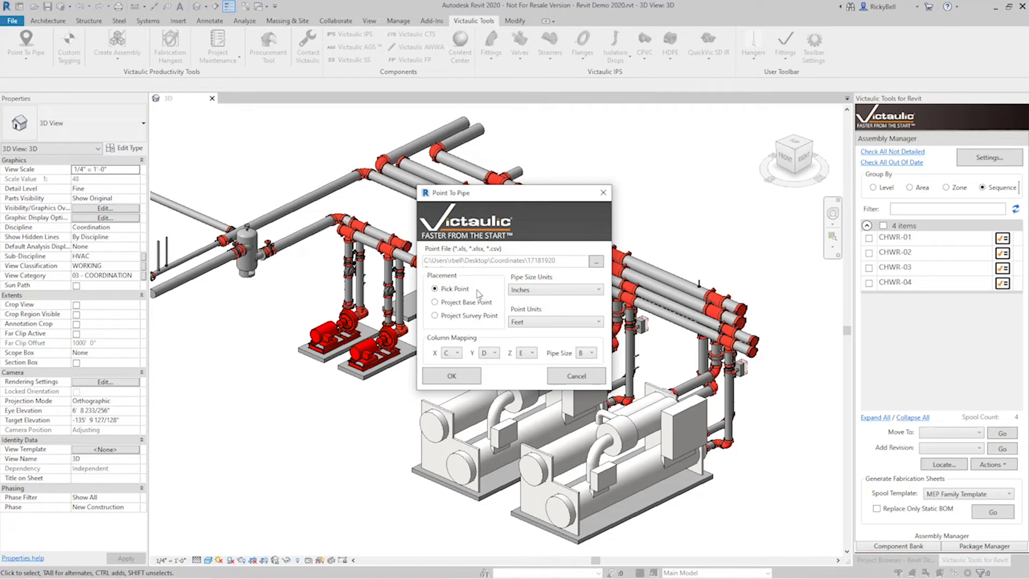
pyautogui.click(435, 304)
pyautogui.click(438, 289)
pyautogui.click(451, 375)
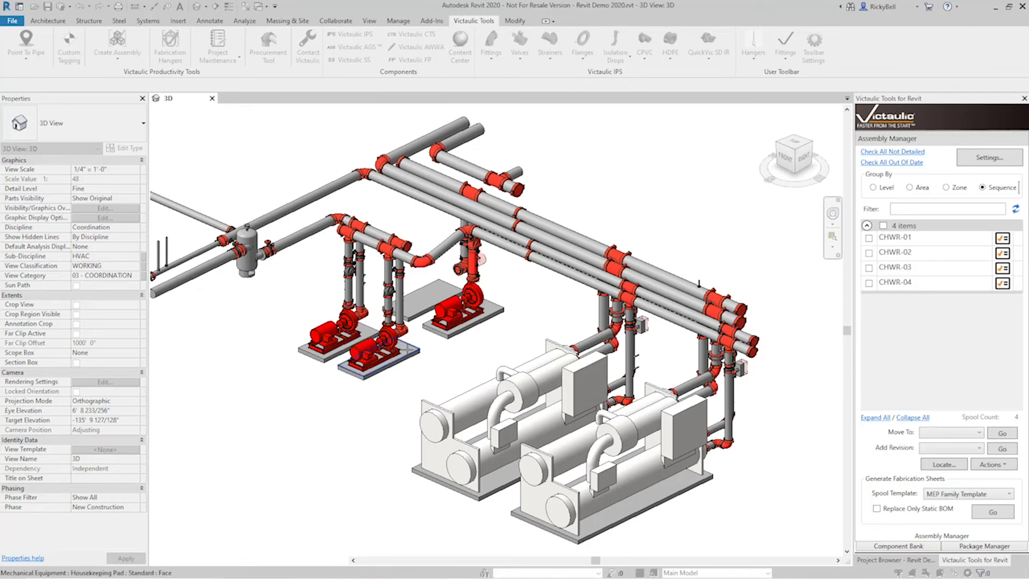
# Step: Generate the pipes using a pump housekeeping pad's face as the plane and an insertion point in open space beyond the chillers
pyautogui.click(406, 349)
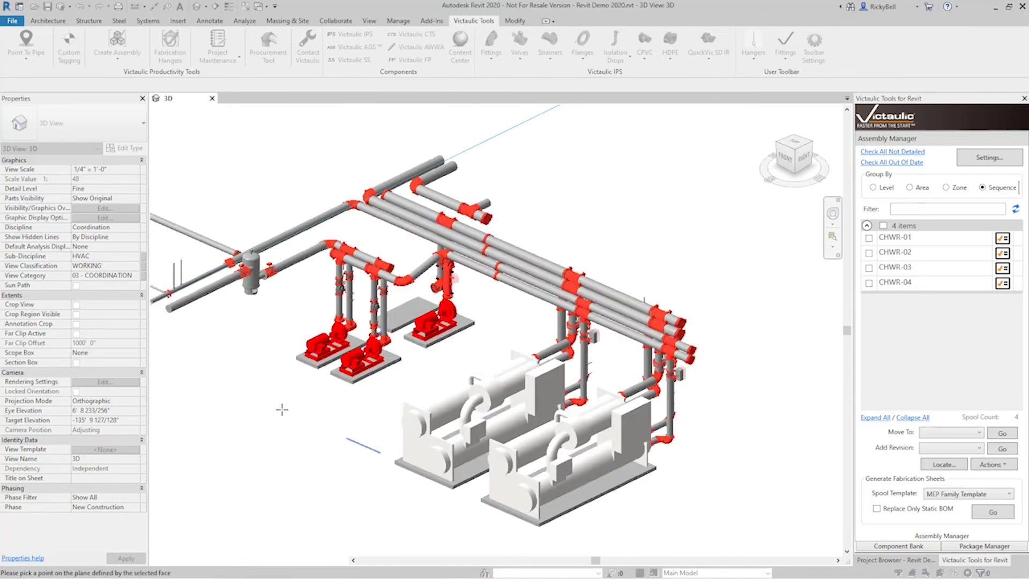
pyautogui.scroll(-5, 282, 410)
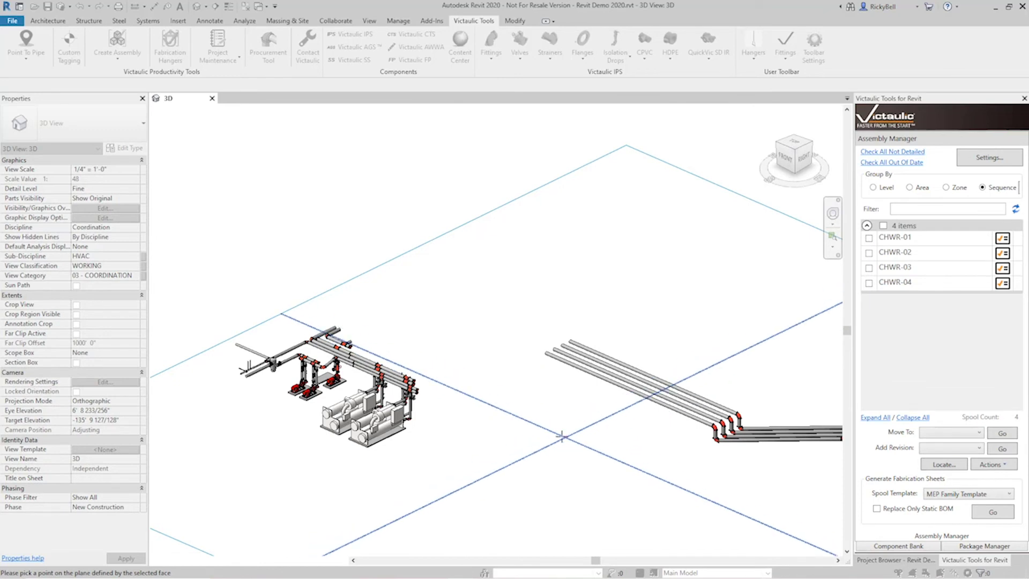
pyautogui.click(564, 437)
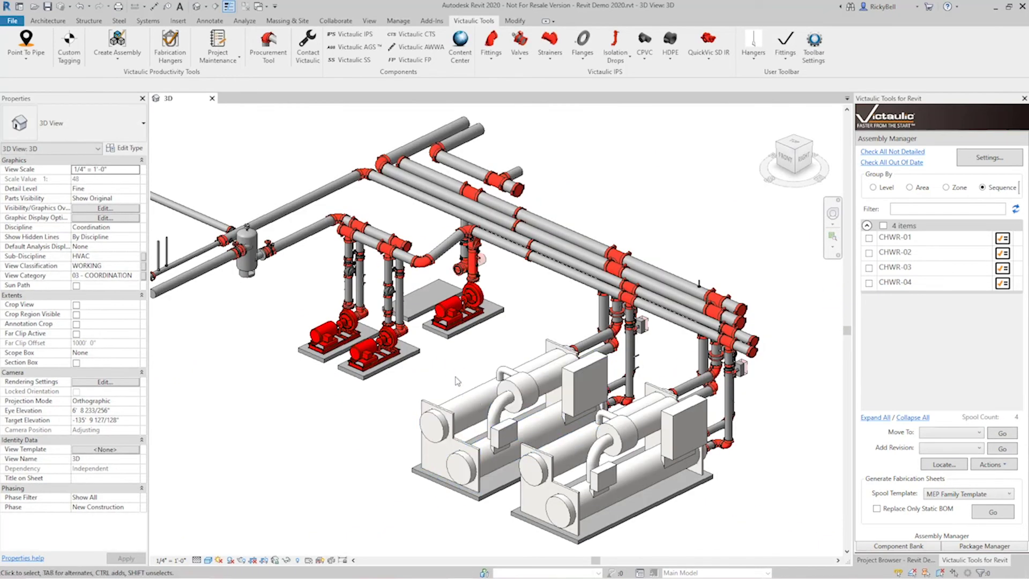
# Step: Locate the generated pipe run and examine the properties of its first two segments
pyautogui.scroll(-5, 458, 384)
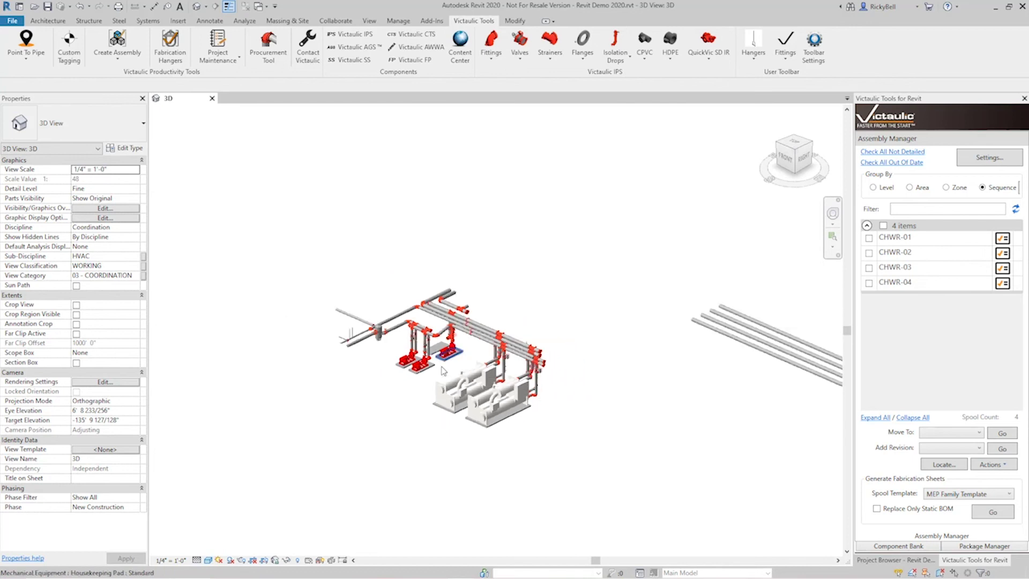
pyautogui.moveTo(564, 261); pyautogui.dragTo(139, 441, button='middle')
pyautogui.scroll(6, 420, 356)
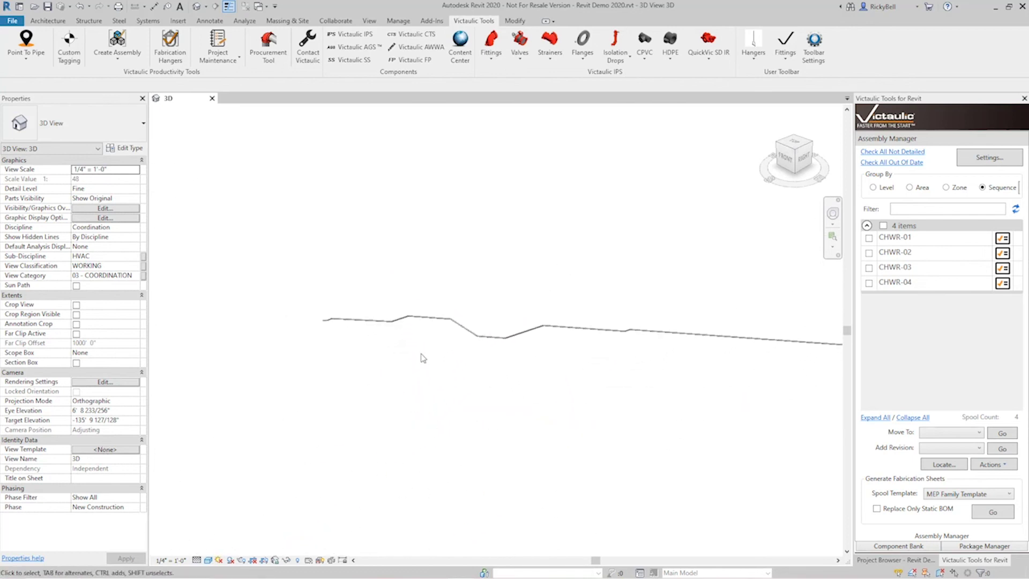
pyautogui.scroll(2, 410, 359)
pyautogui.scroll(5, 231, 286)
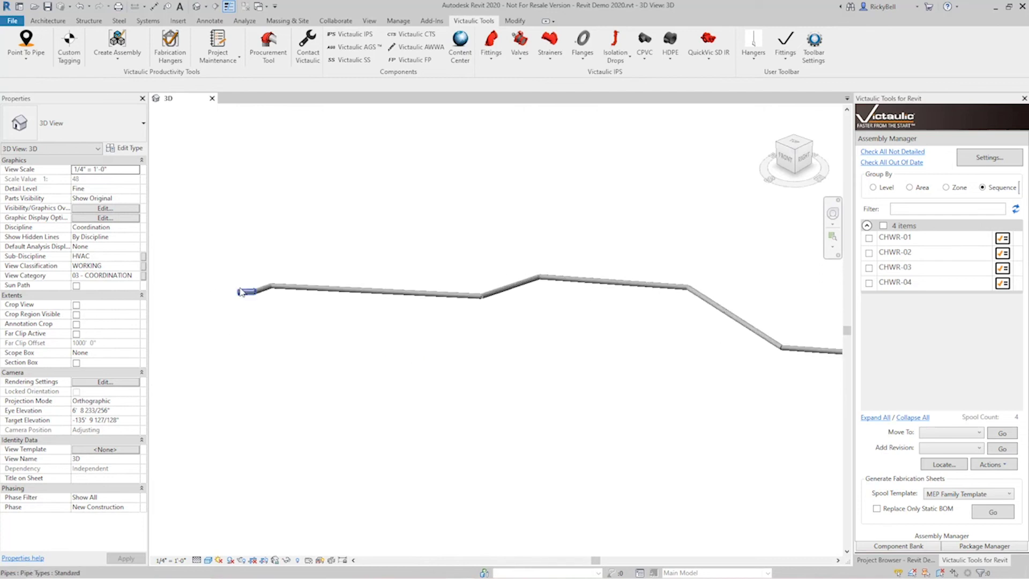
pyautogui.click(264, 304)
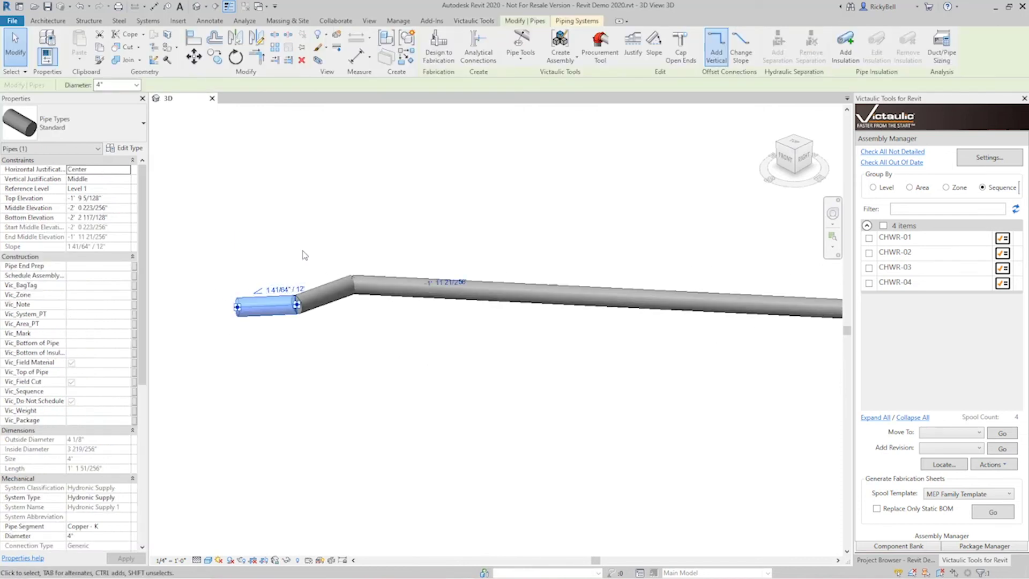
pyautogui.click(327, 289)
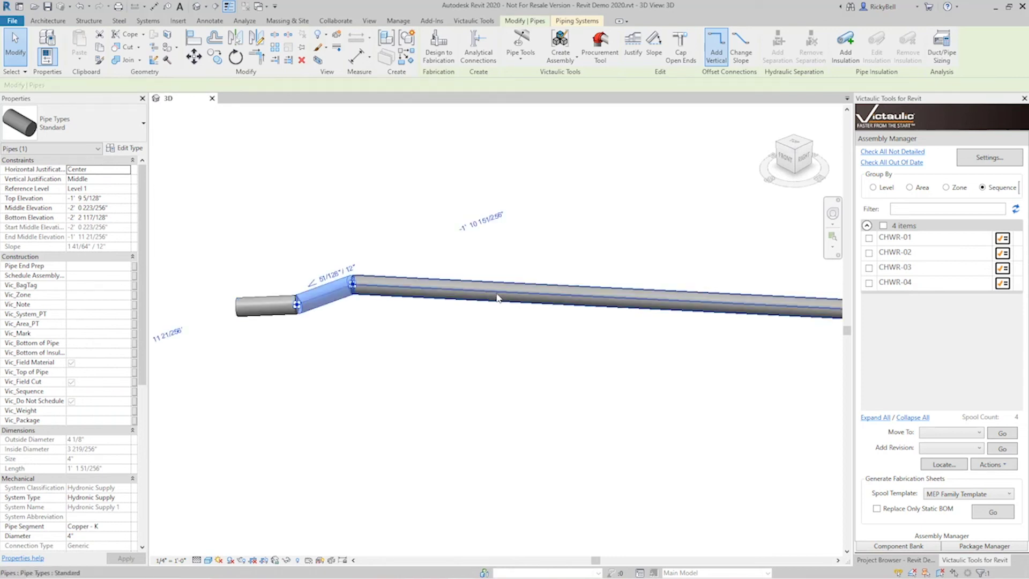
pyautogui.click(566, 340)
# Step: Join the sloped pipe segment to its neighbours at both ends with Trim/Extend to Corner, adding elbows at the bends
pyautogui.moveTo(616, 368); pyautogui.dragTo(369, 354, button='middle')
pyautogui.scroll(3, 373, 336)
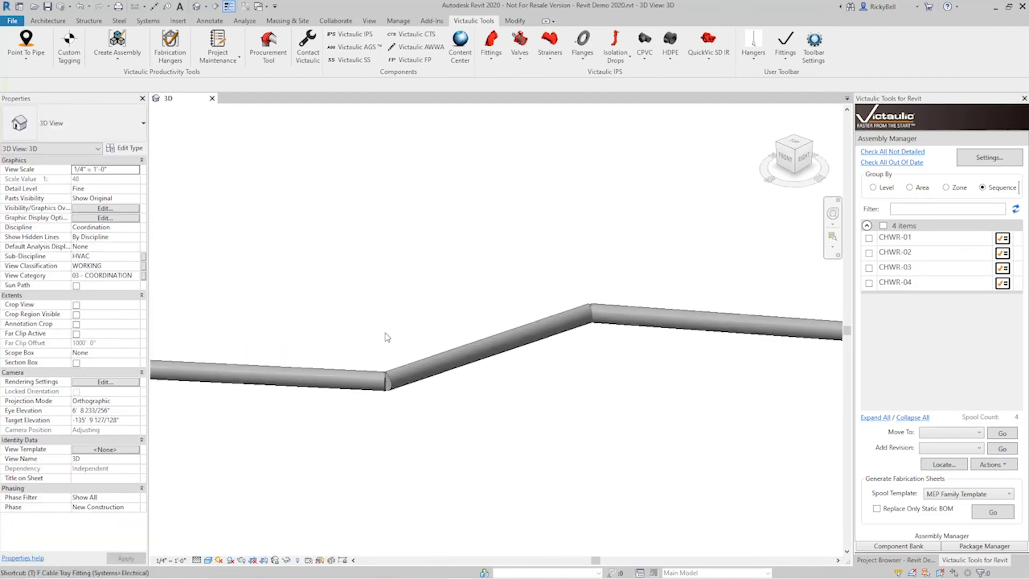
pyautogui.click(349, 375)
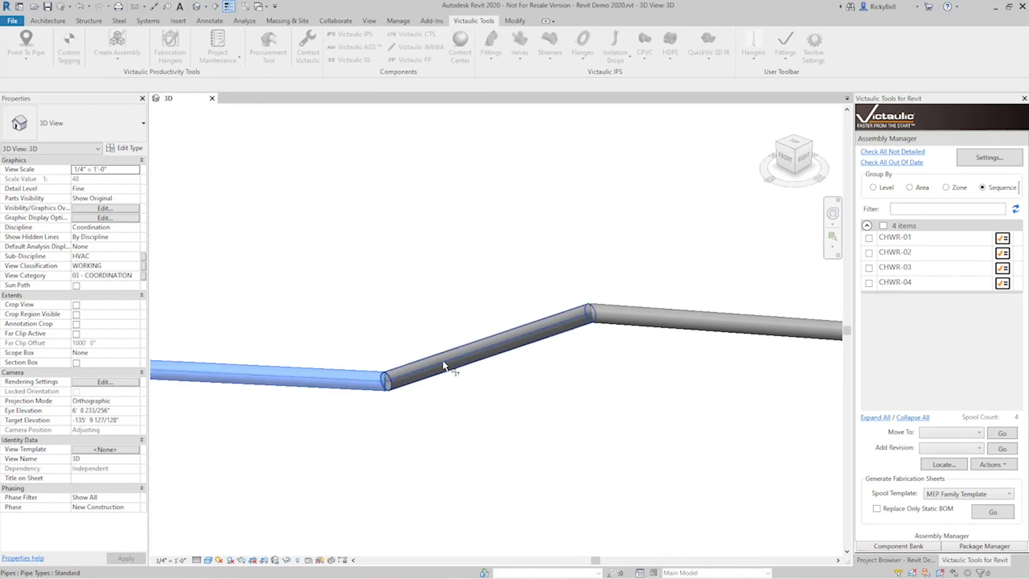
pyautogui.click(448, 367)
pyautogui.click(536, 331)
pyautogui.click(642, 304)
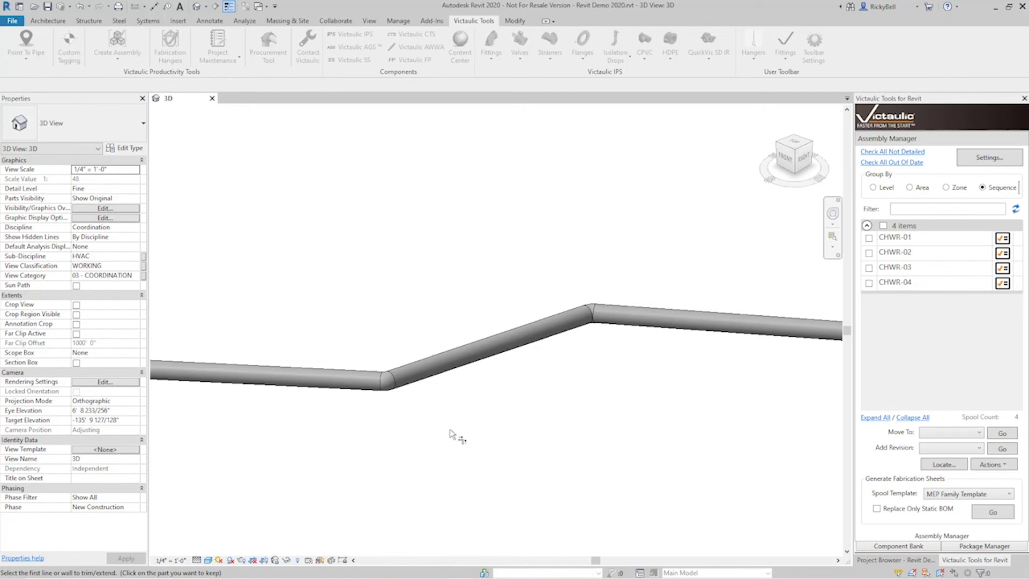
pyautogui.press('Escape')
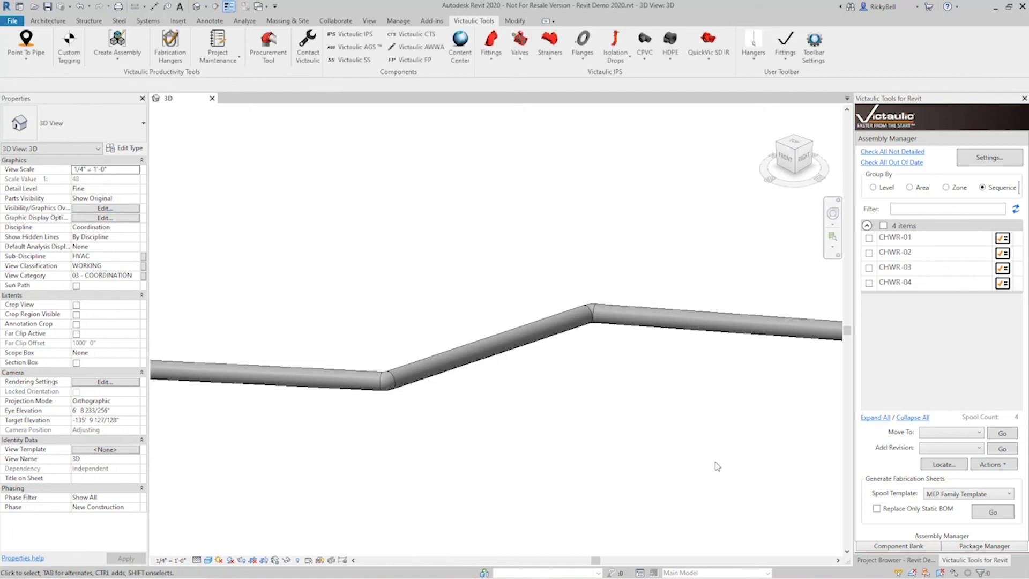